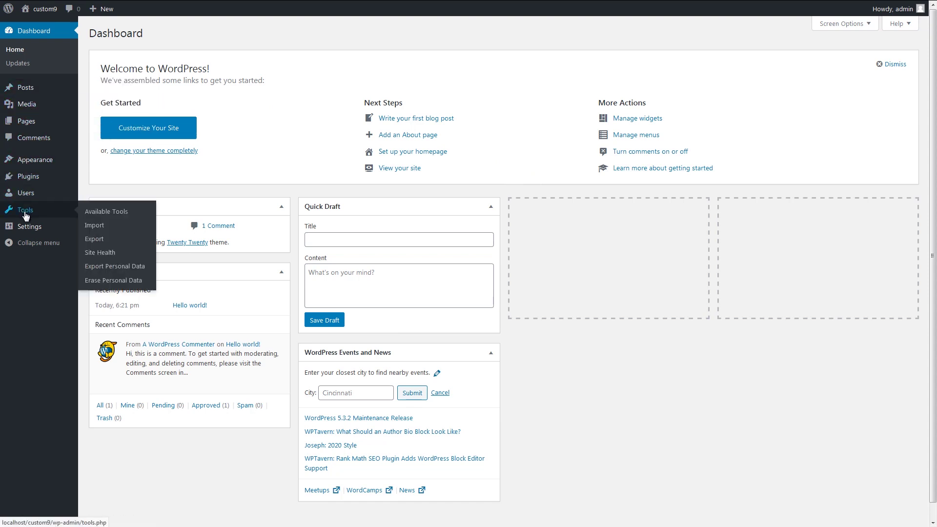
Find the WP Add Custom CSS plugin in the plugin directory, then install and activate it
click(29, 184)
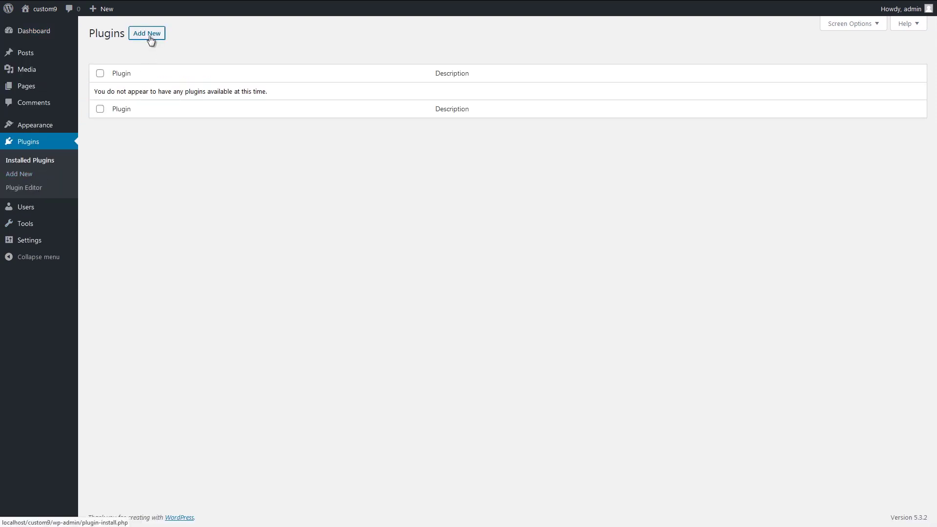
click(150, 40)
click(806, 60)
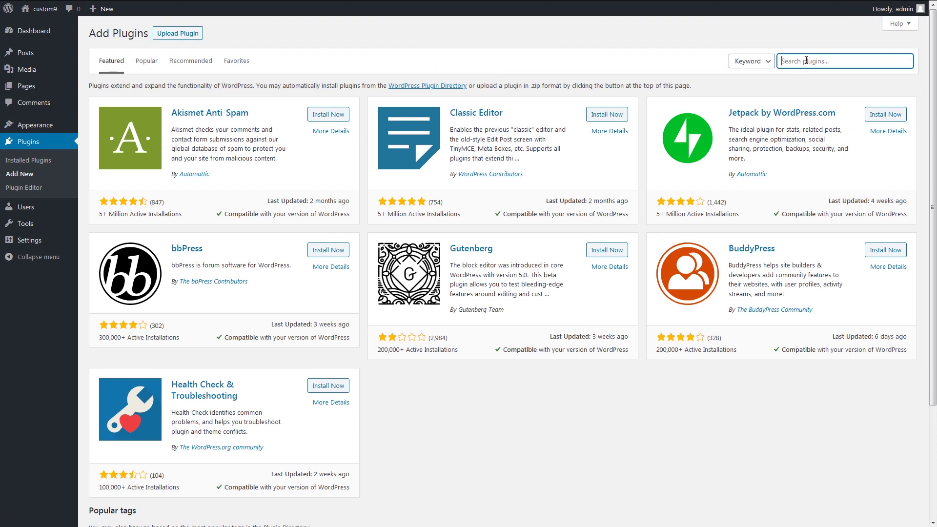
text(wp)
key(Down)
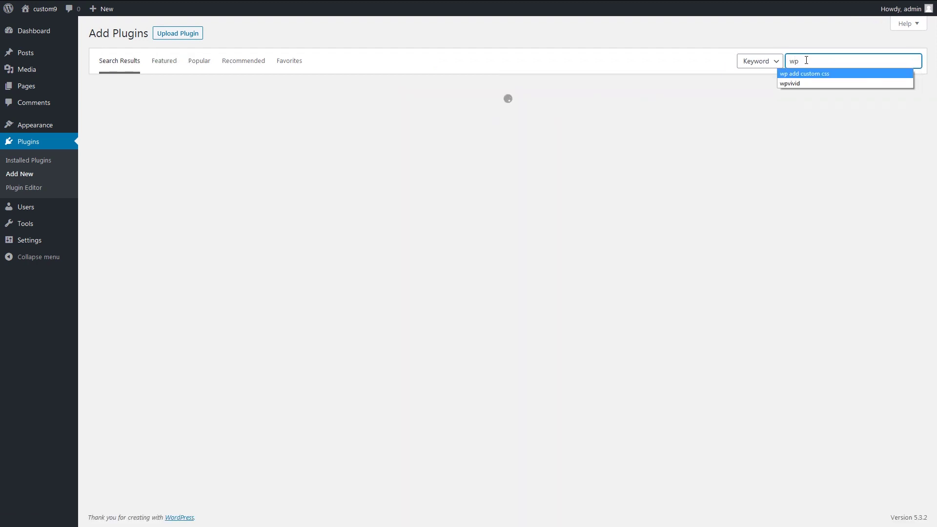
key(Return)
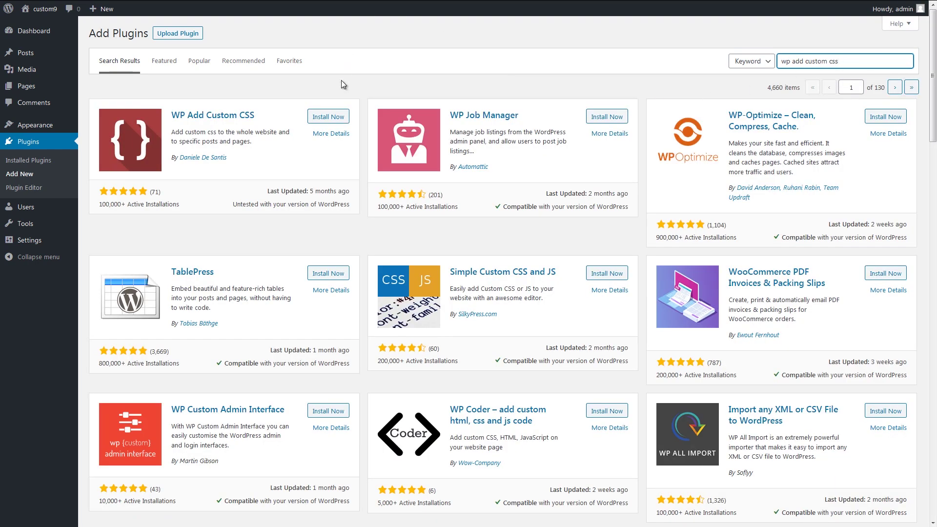
click(320, 117)
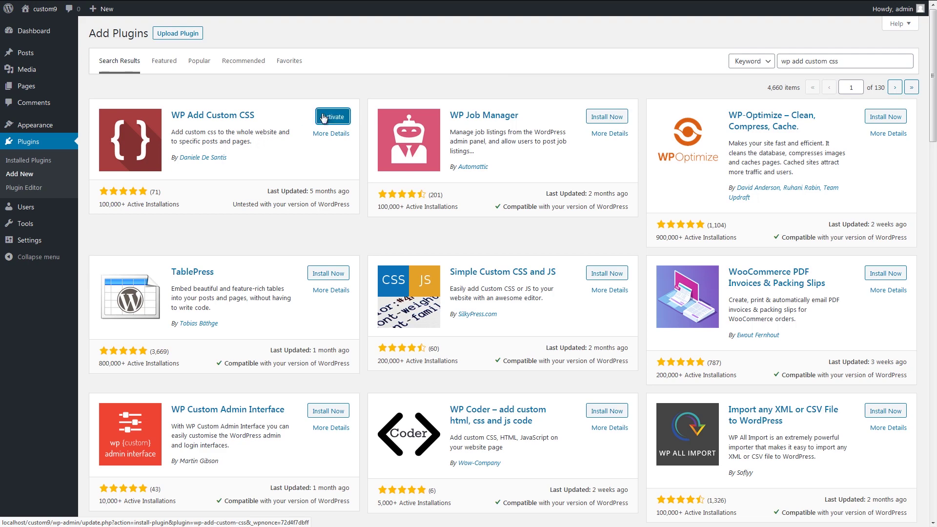
click(323, 118)
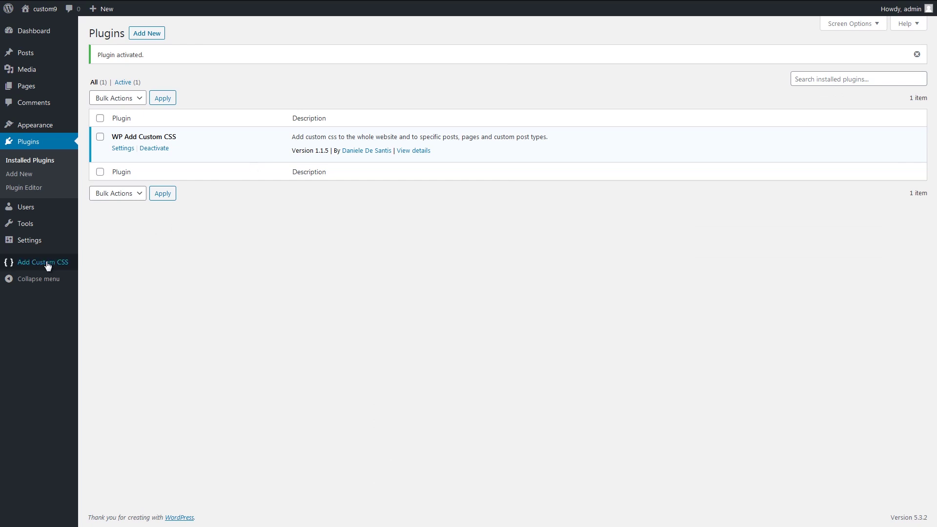
Enable the advanced editor in the Add Custom CSS settings and save the change
click(47, 264)
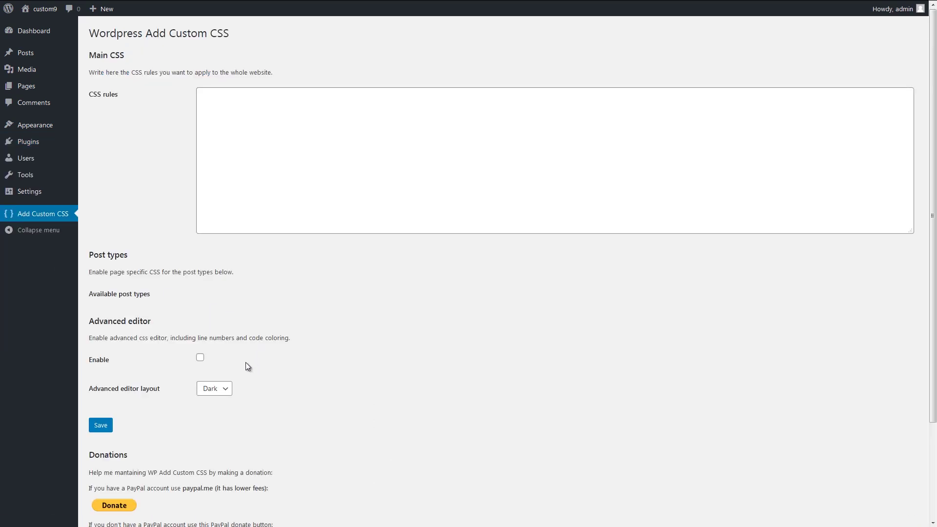
click(200, 358)
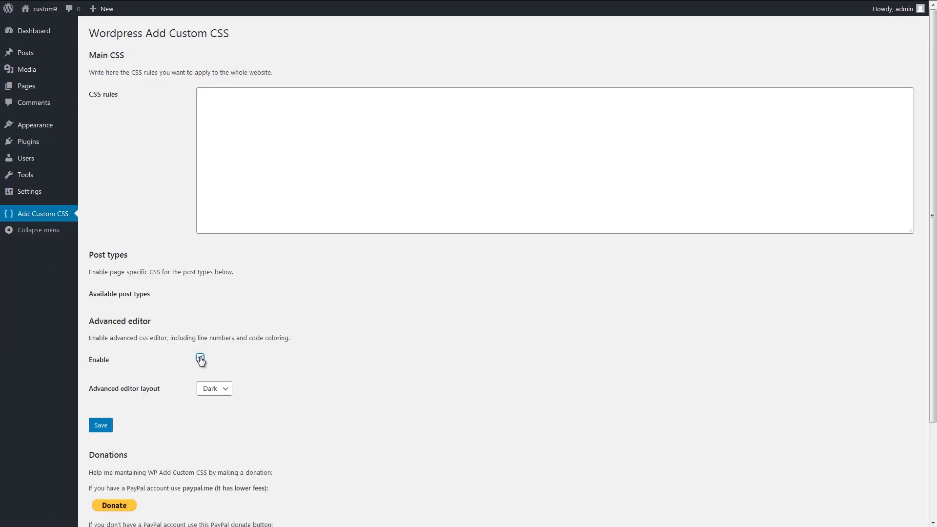
click(101, 426)
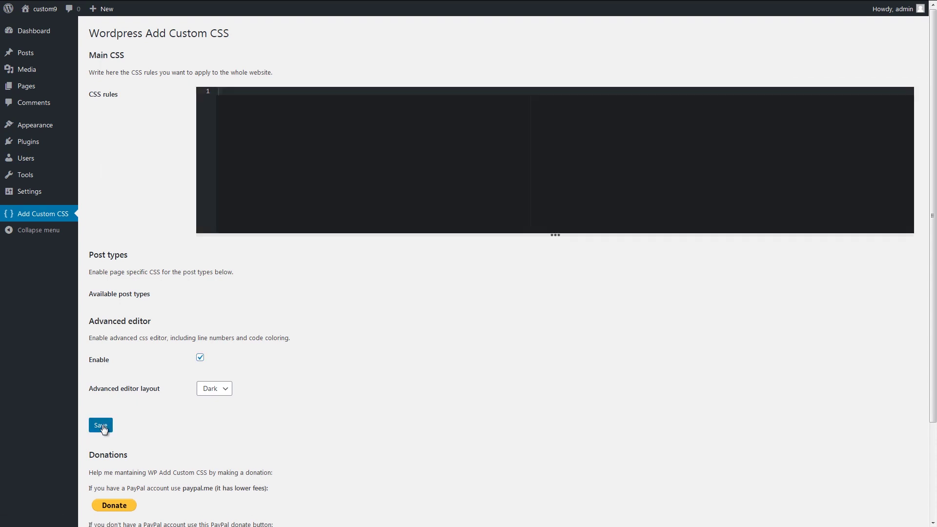
Create a new page with the title "Home"
click(34, 91)
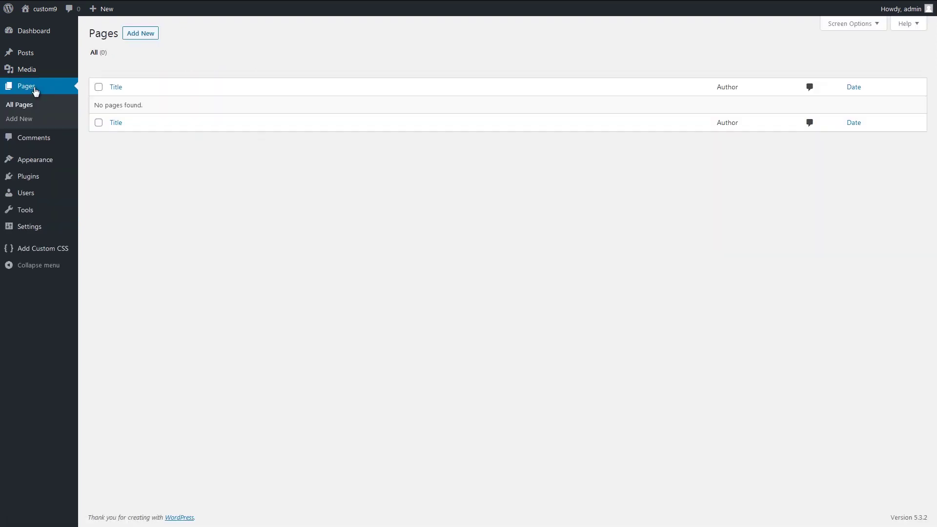
click(139, 38)
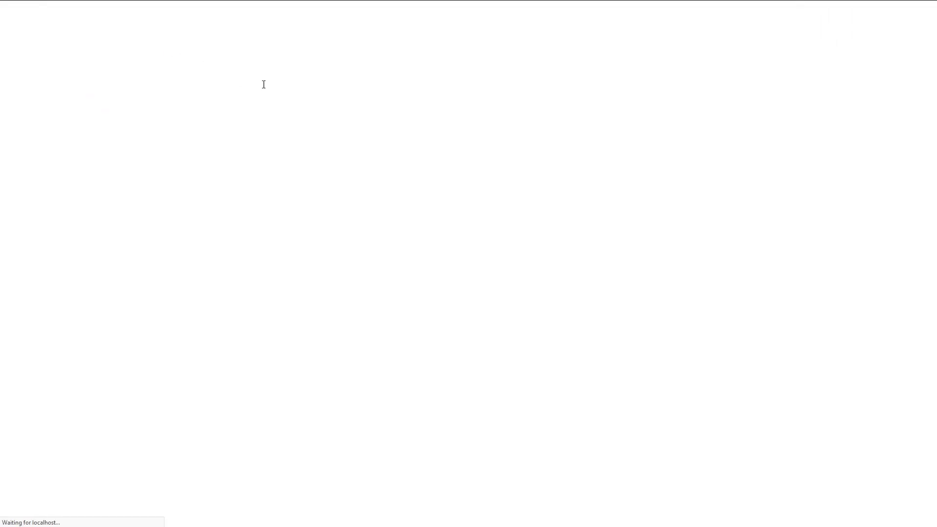
text(Home)
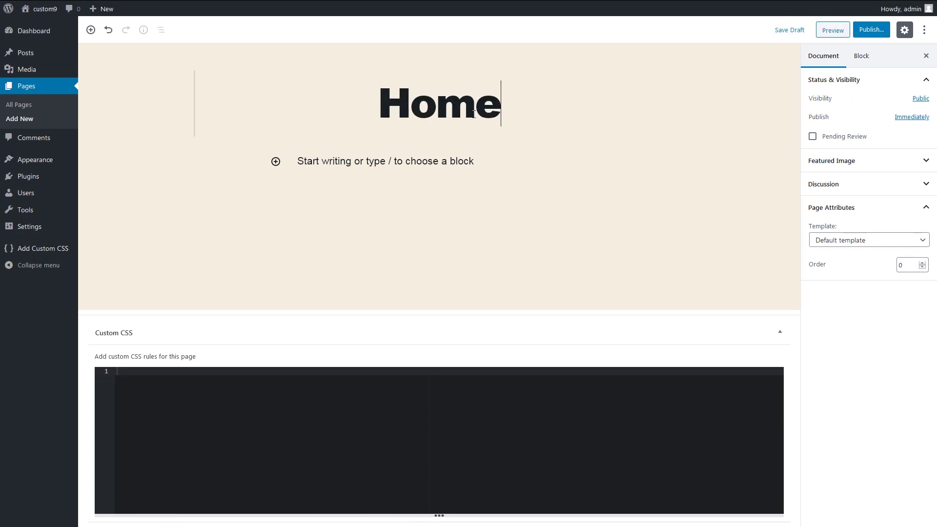
Add a heading block below the page title with the text "Introduction Word"
click(276, 161)
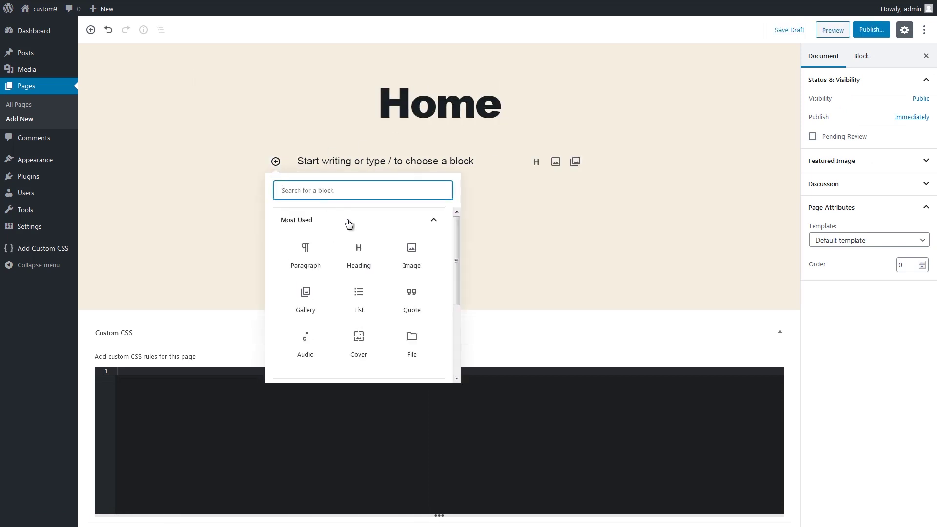
click(365, 262)
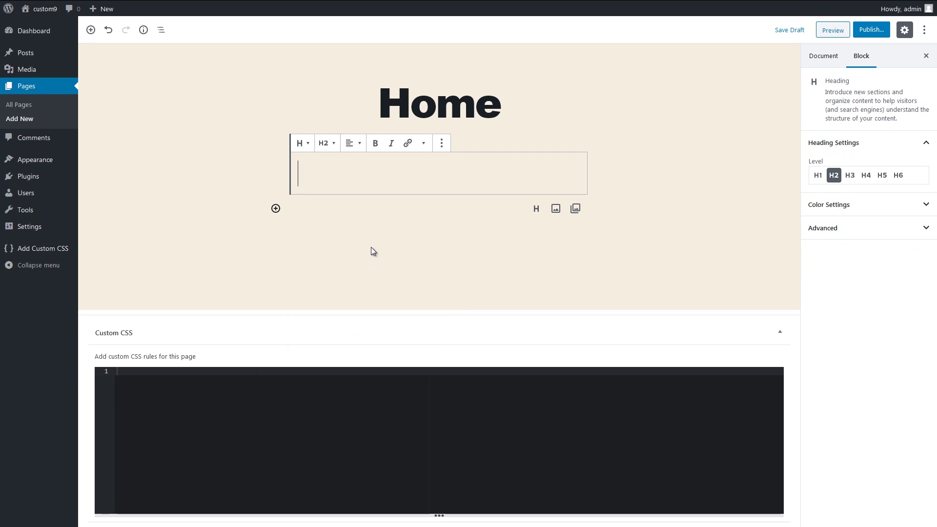
text(Intr)
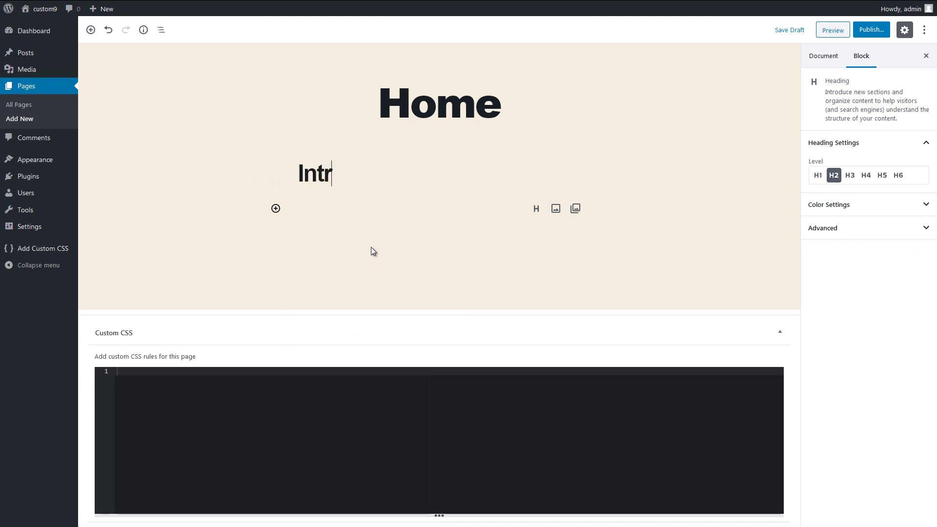
text(oduc)
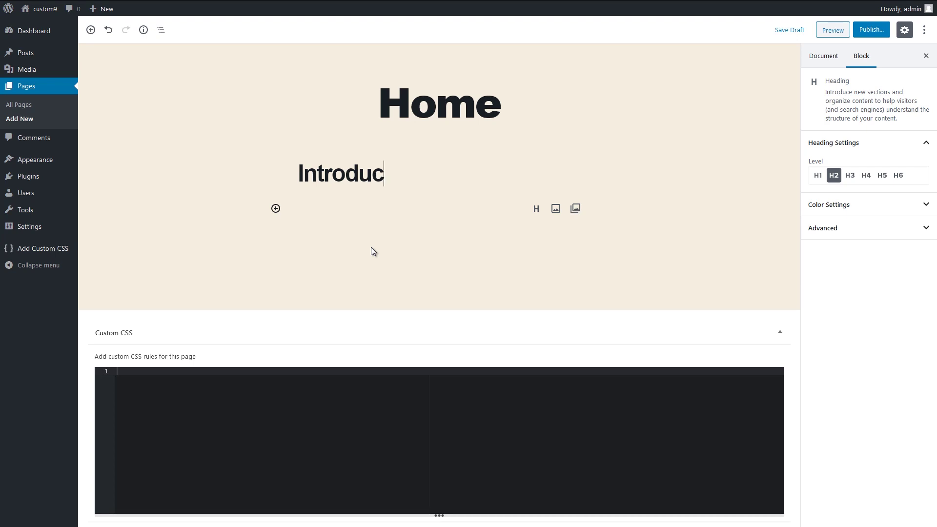
text(tion)
text(Word)
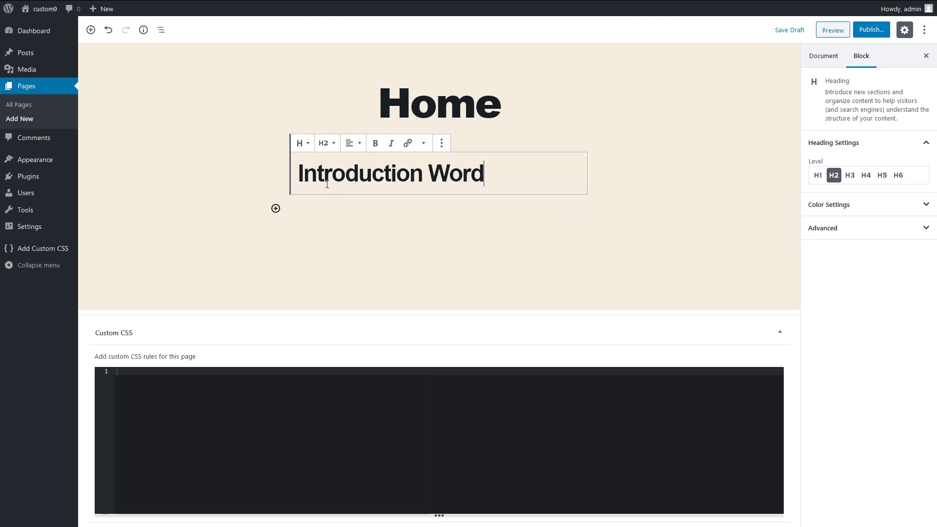
drag(298, 174, 424, 179)
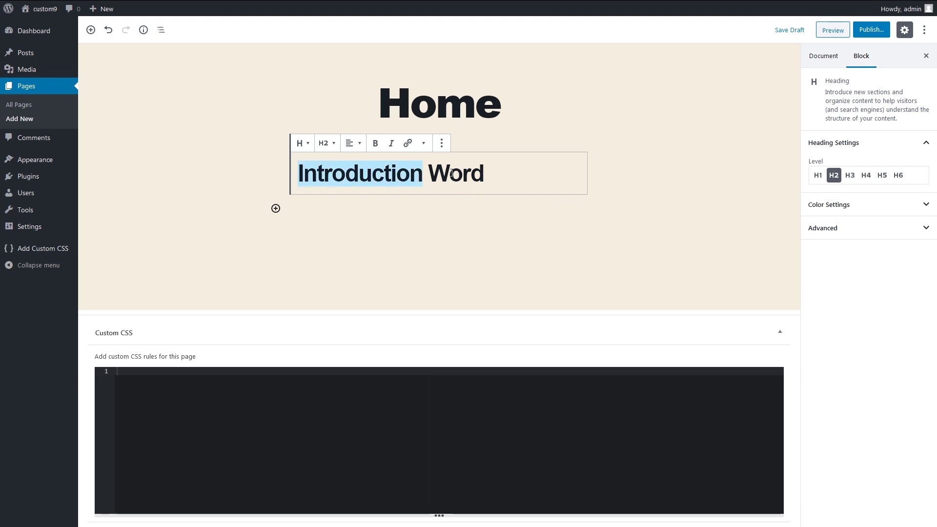
click(440, 173)
drag(440, 173, 484, 175)
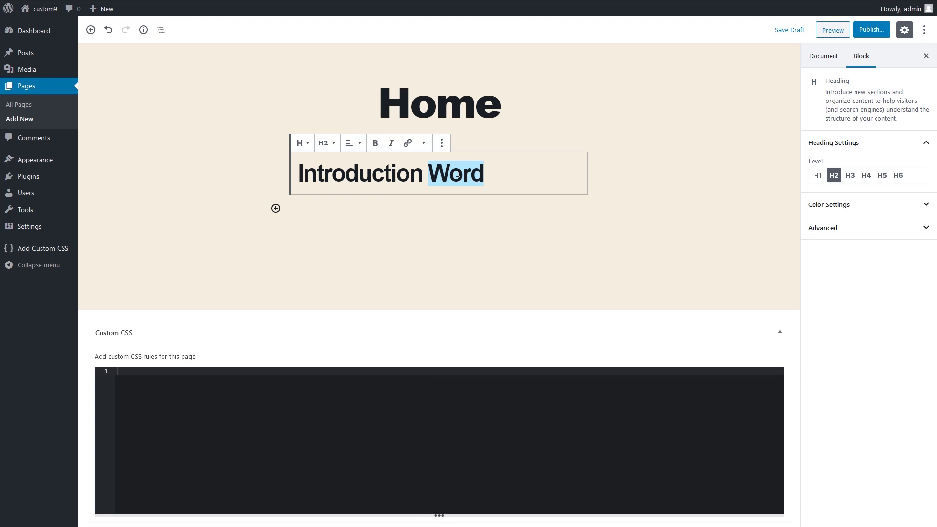
click(469, 206)
Edit the heading block as HTML and wrap only the word "Introduction" in <span> and </span> tags
click(476, 177)
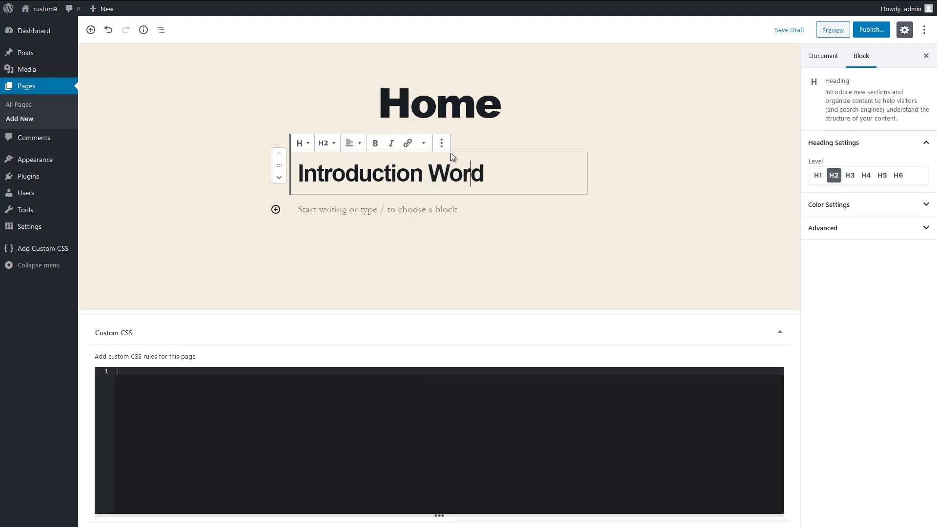
click(443, 145)
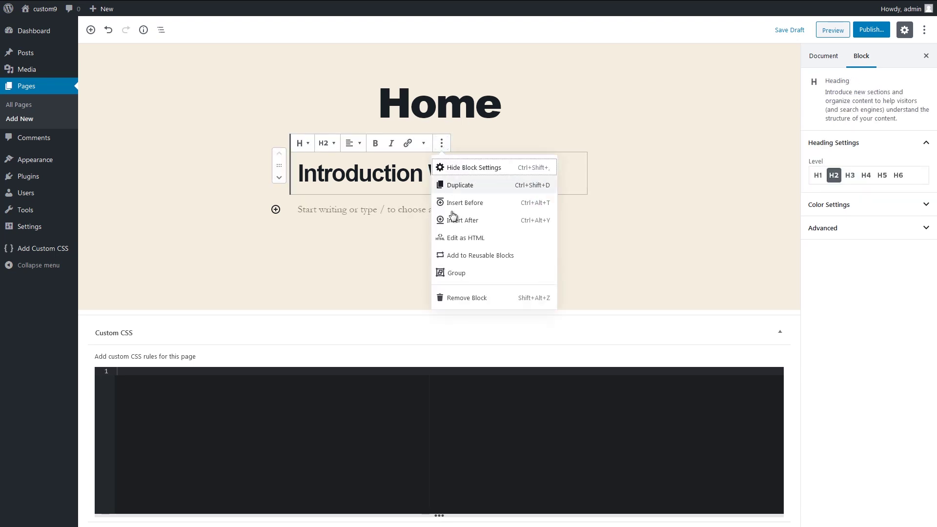
click(470, 240)
click(318, 163)
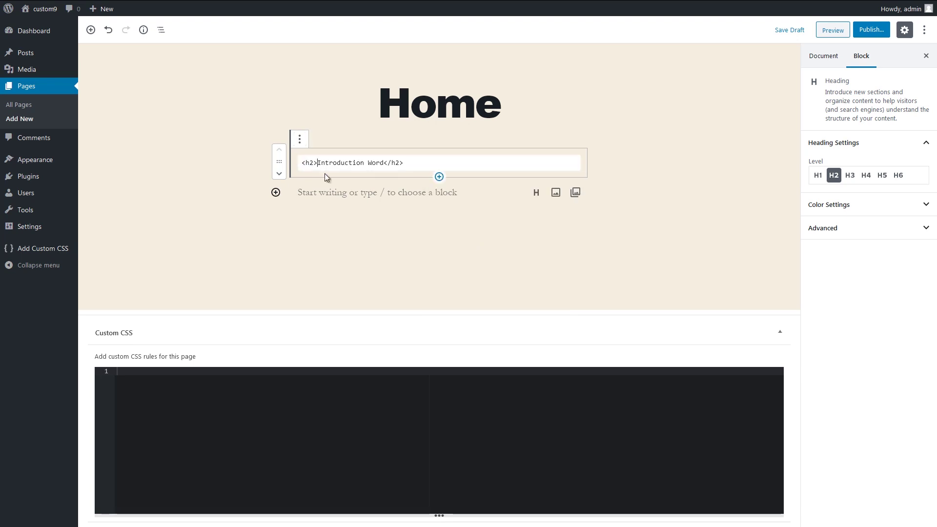
text(<span>)
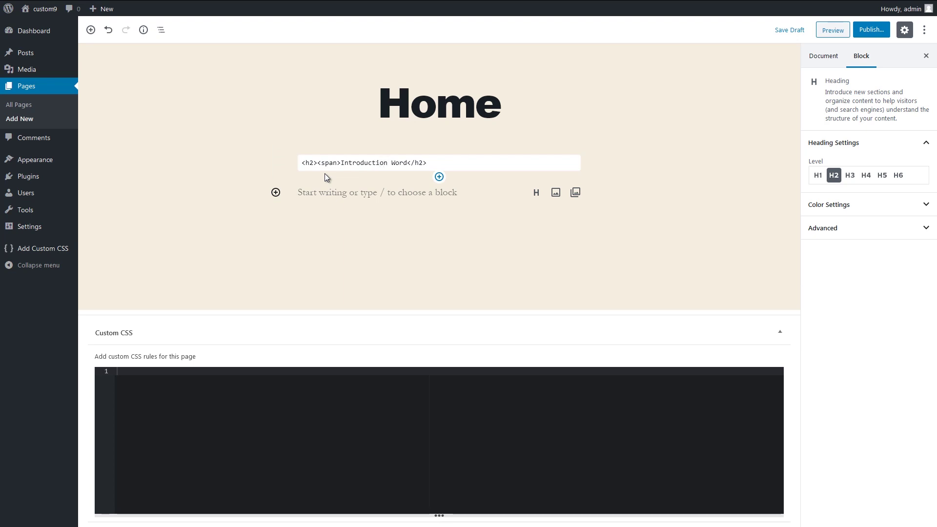
key(Right)
key(Right)
text(</s)
text(pan><)
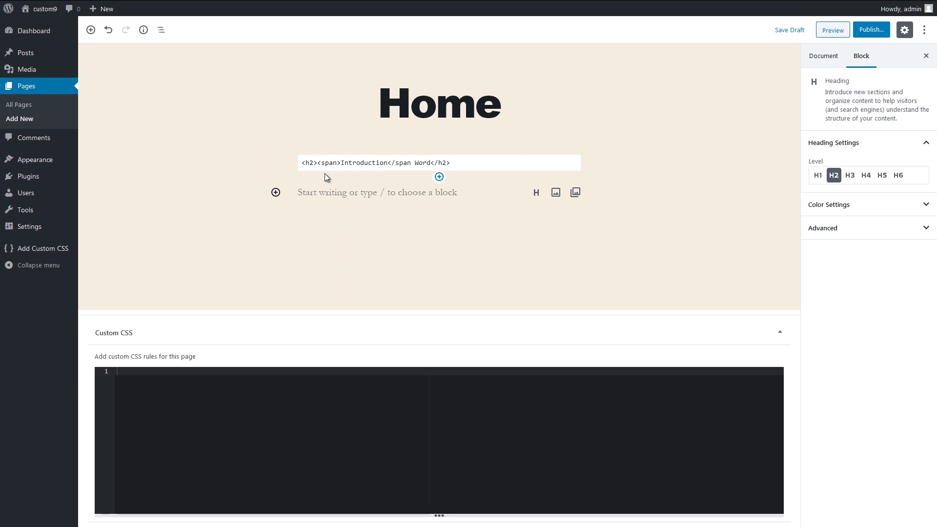
key(BackSpace)
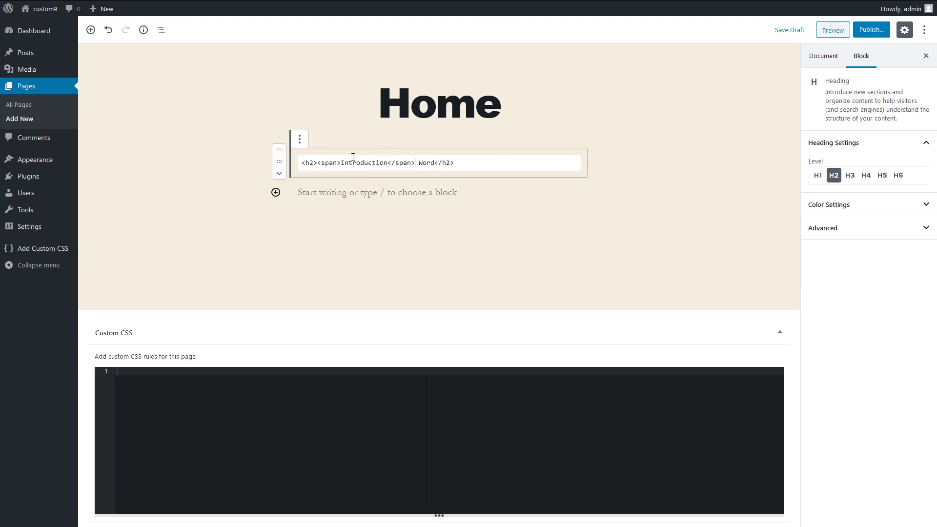
Preview the Home page to check how "Introduction" looks in the heading, and return to the editor
click(833, 30)
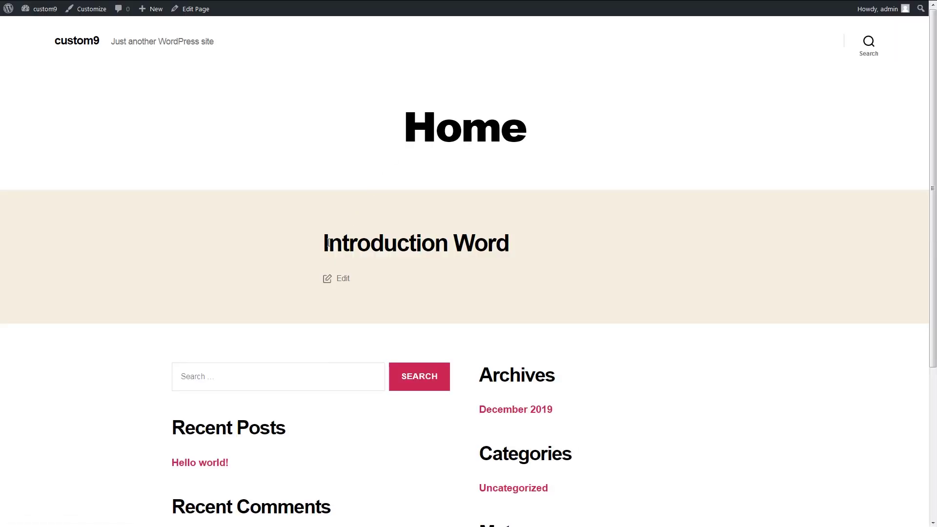
drag(328, 242, 445, 247)
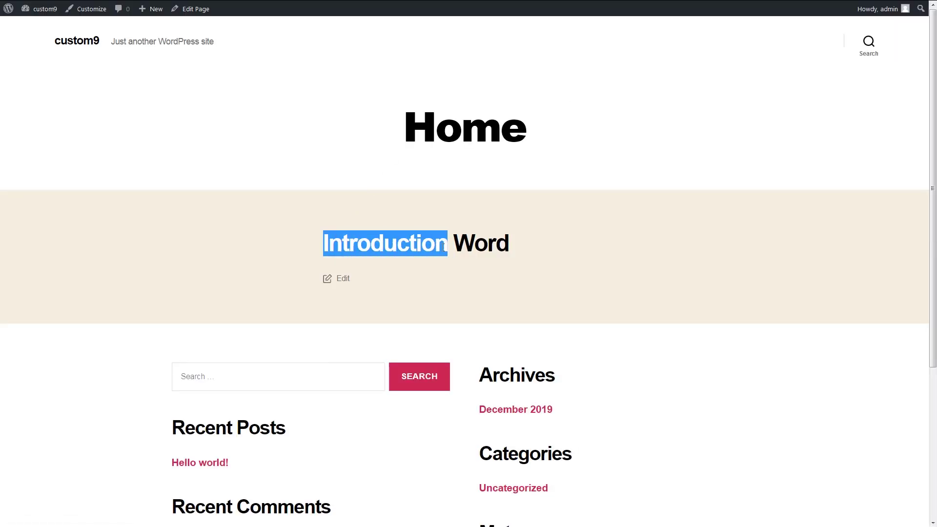
key(ctrl+w)
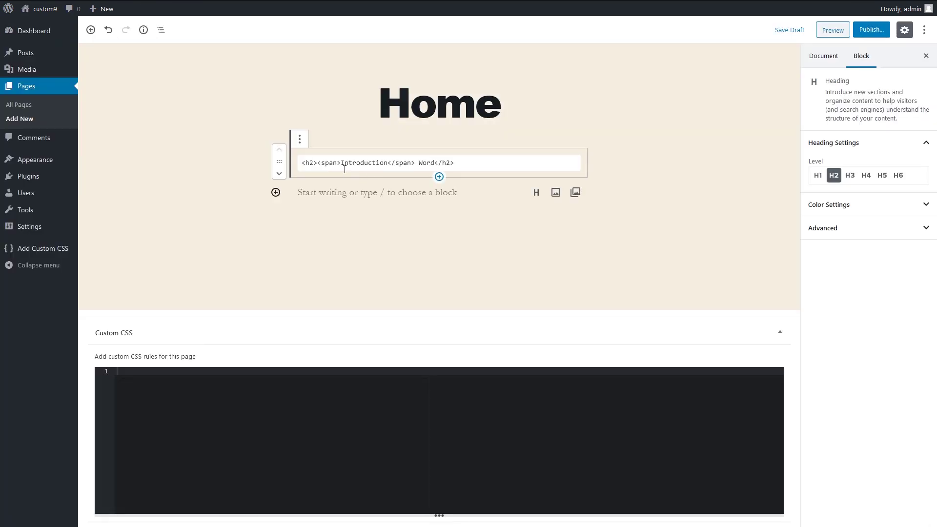
Add the attribute class="primary-color" to the opening span tag around "Introduction" in the heading's HTML
click(338, 163)
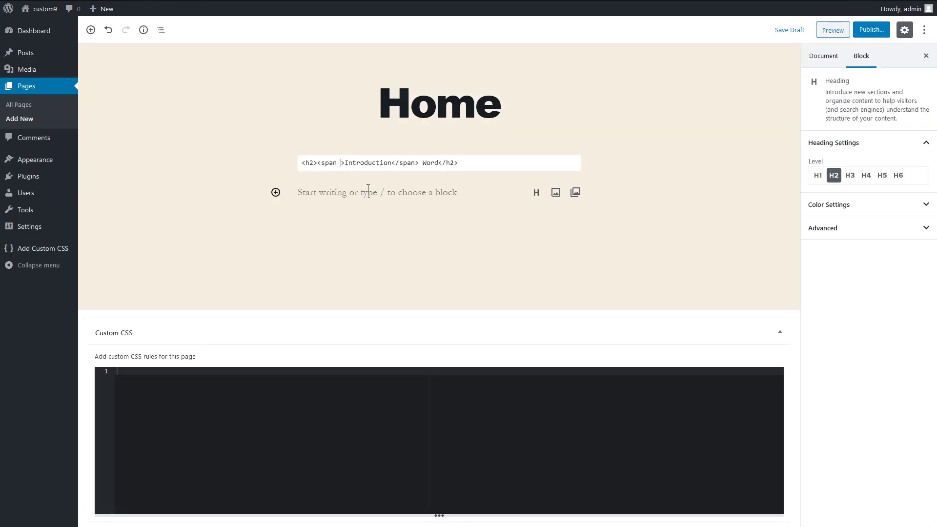
text(class=)
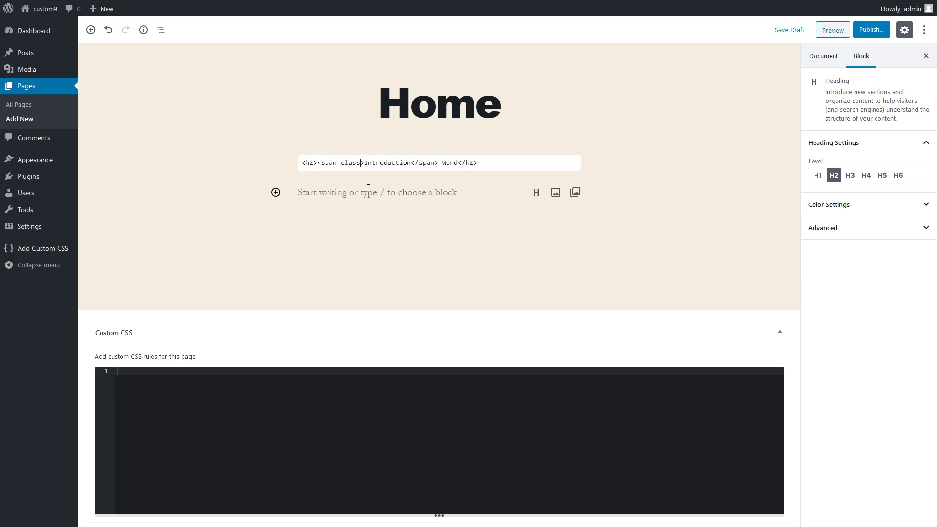
text("pr")
key(Left)
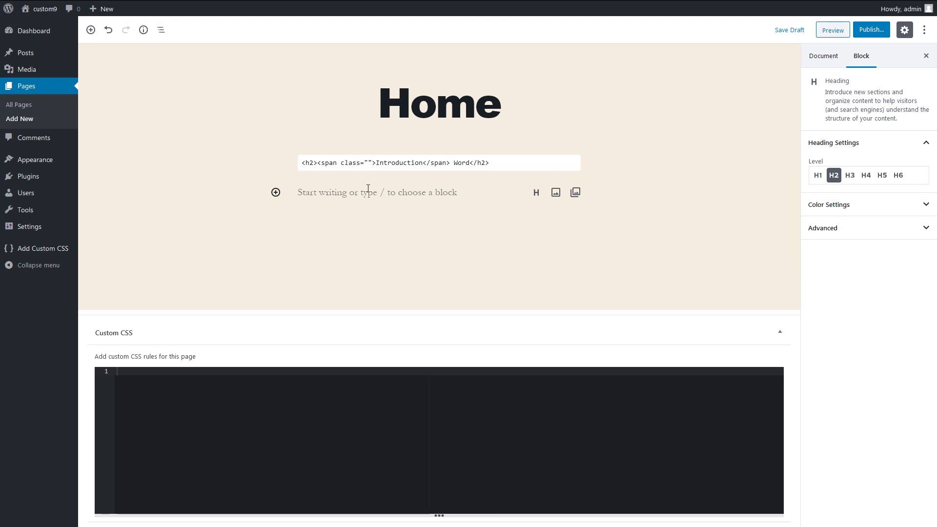
text(primary-co)
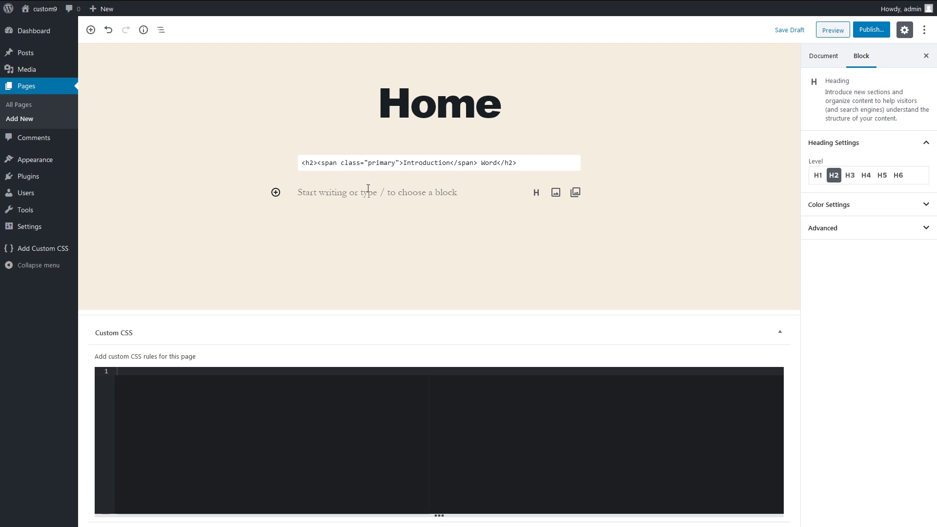
text(lr)
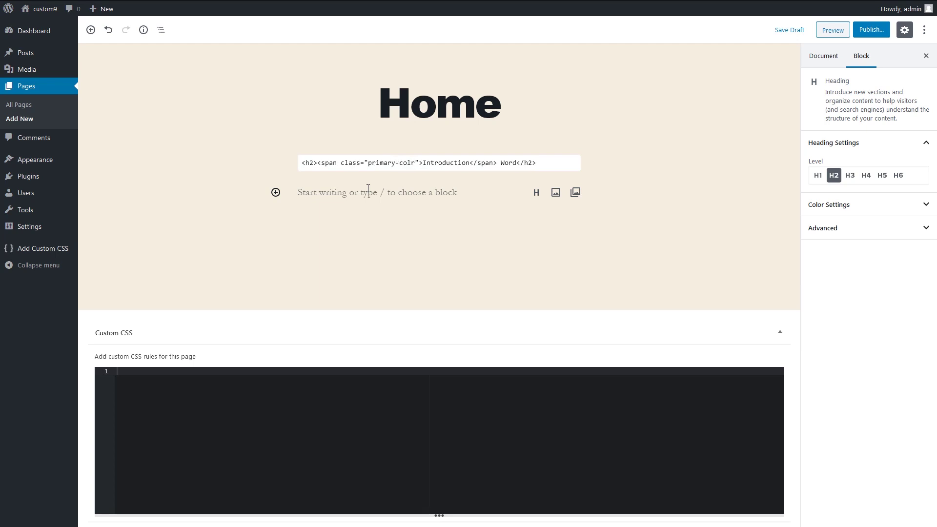
key(BackSpace)
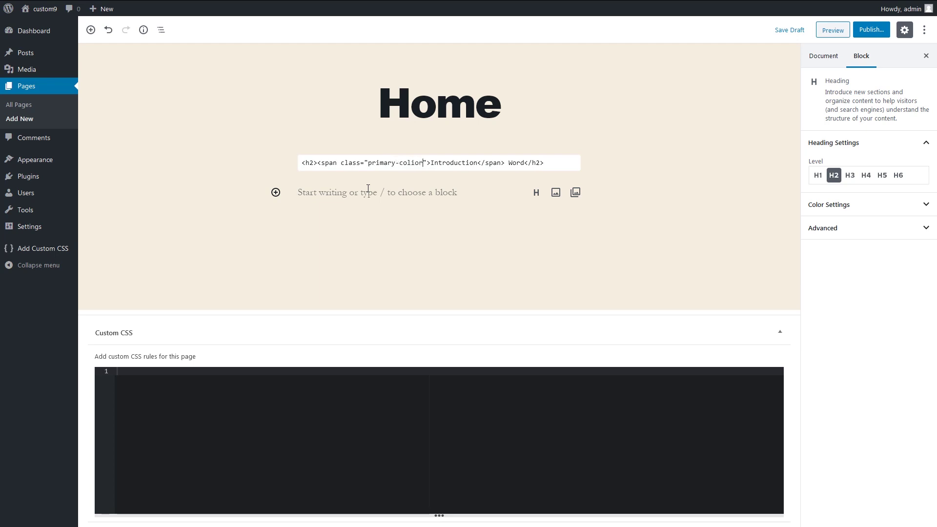
text(or)
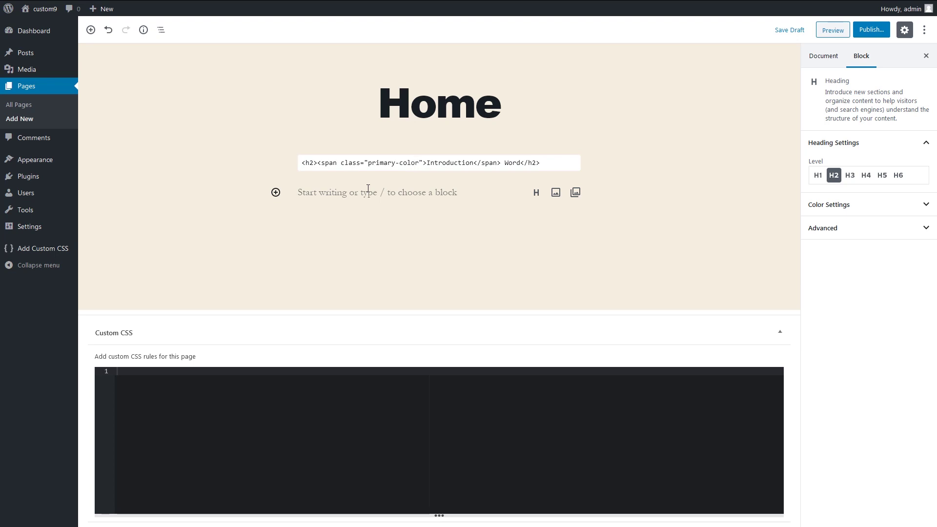
Copy the class name primary-color from the heading's HTML and start a .primary-color { } rule with it in the page's custom CSS
click(368, 163)
drag(368, 163, 419, 166)
key(ctrl+c)
click(283, 376)
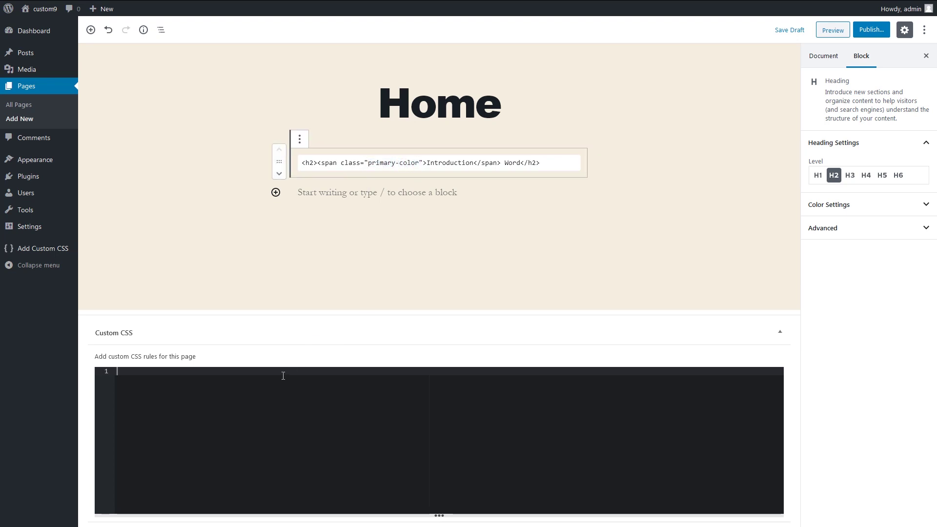
text(.)
key(ctrl+v)
text({)
key(Return)
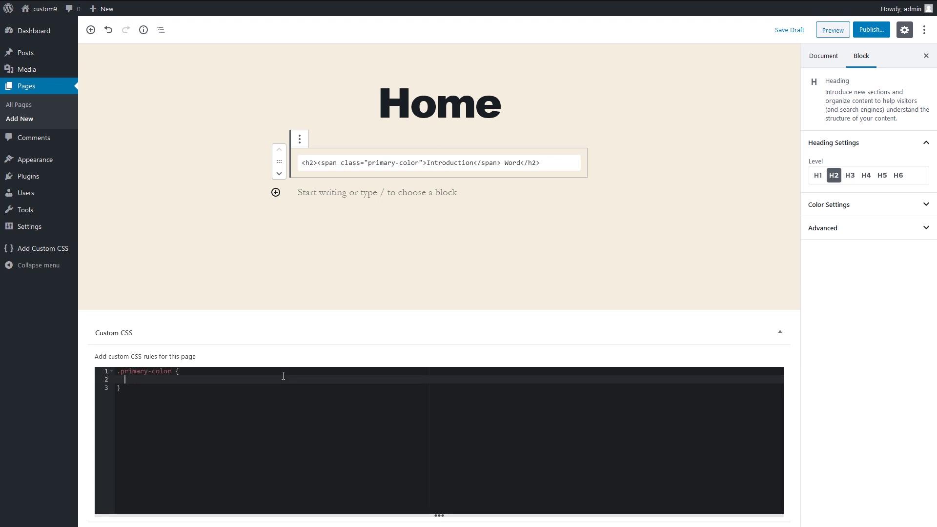
Add the declaration color: #Cd2653; inside the .primary-color rule
text(co)
text(lor)
text(: )
text(#)
text(Cd2)
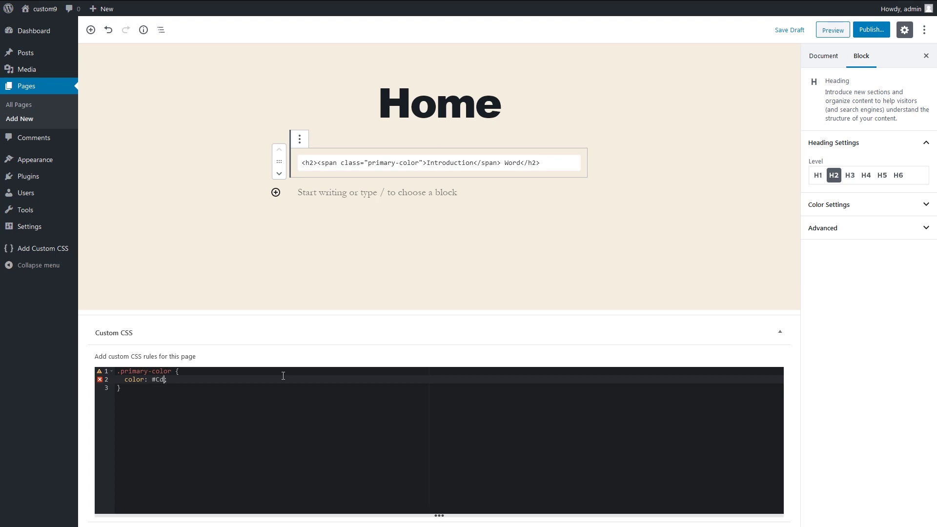
text(653)
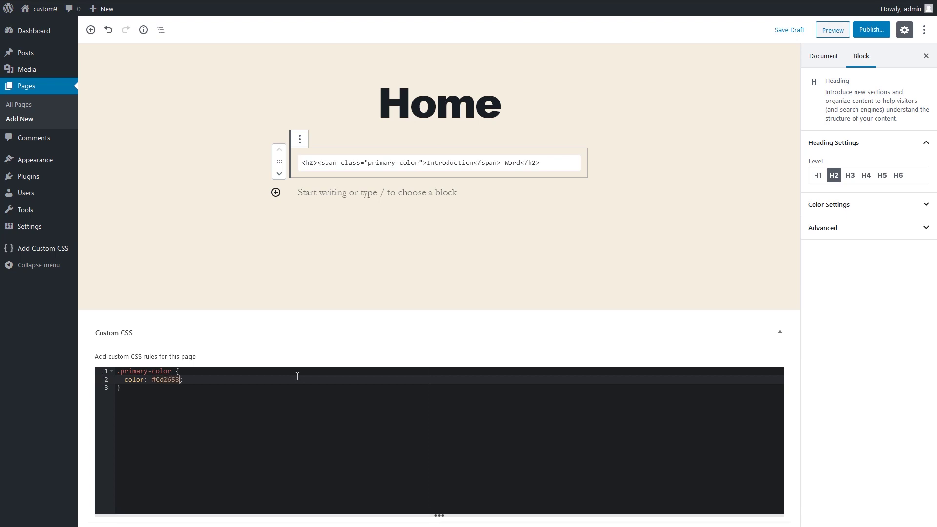
Publish the Home page and view it live to check the color of "Introduction" in the heading
click(868, 32)
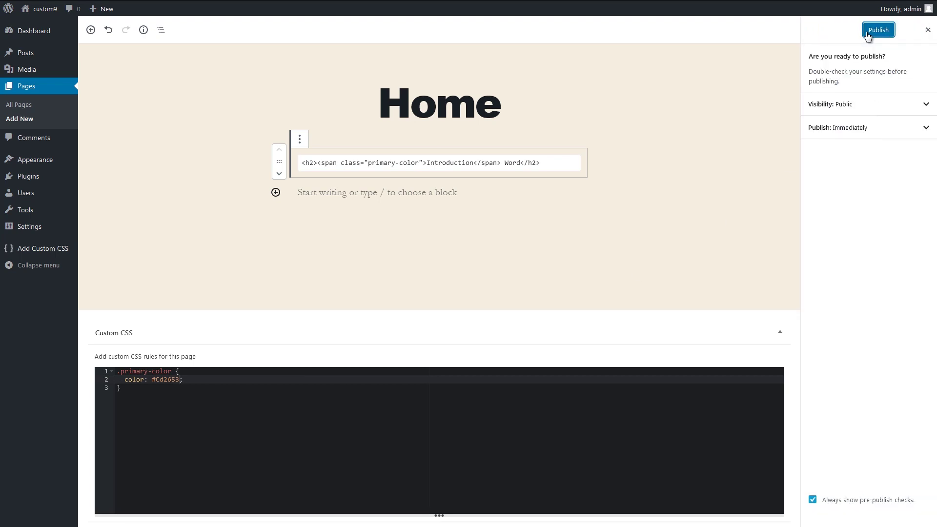
click(871, 32)
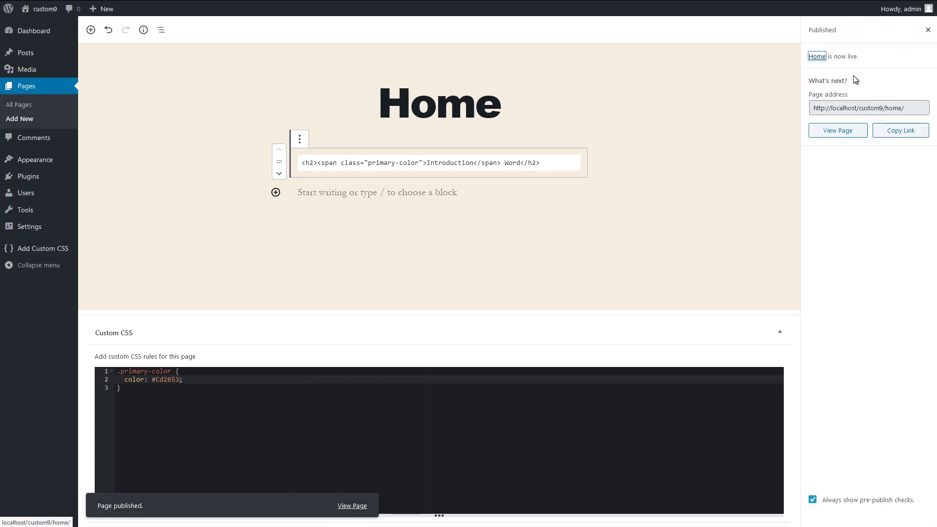
click(840, 131)
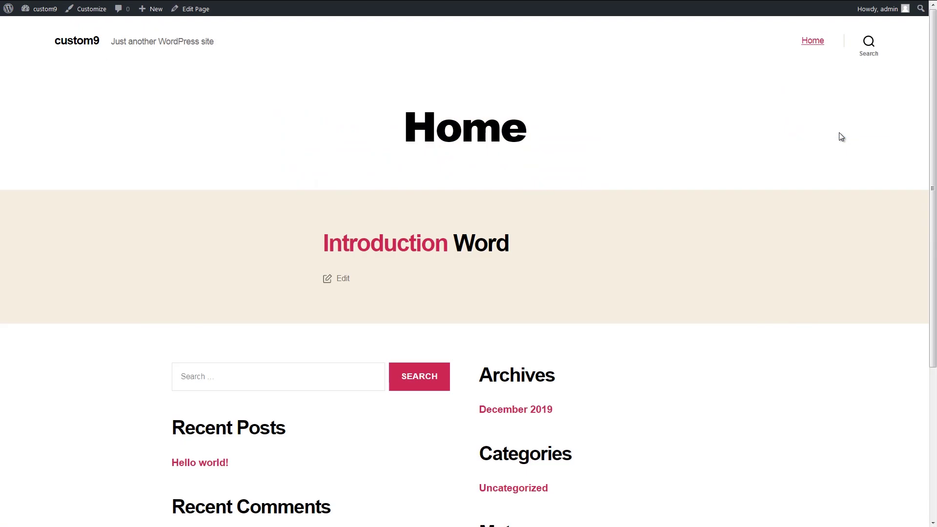
mouse_move(326, 247)
mouse_down()
mouse_move(456, 250)
mouse_move(327, 241)
mouse_up()
click(452, 257)
click(327, 241)
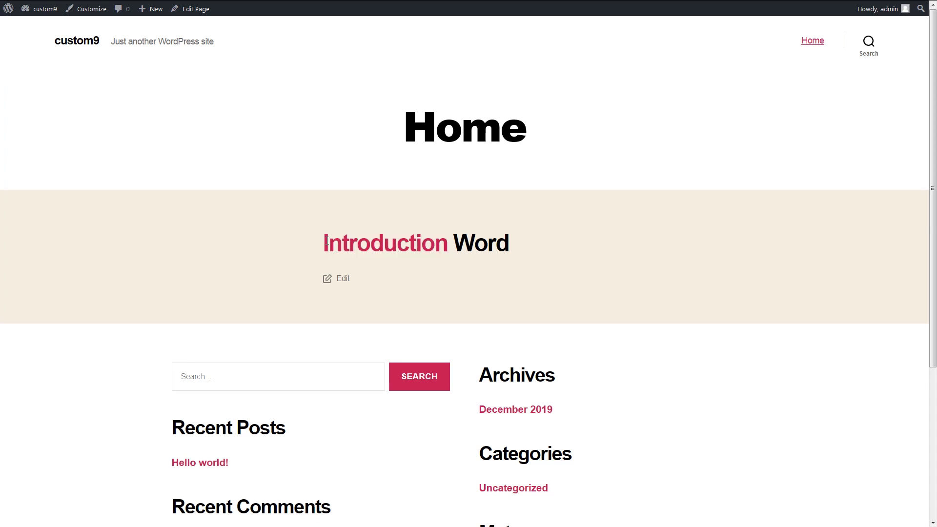